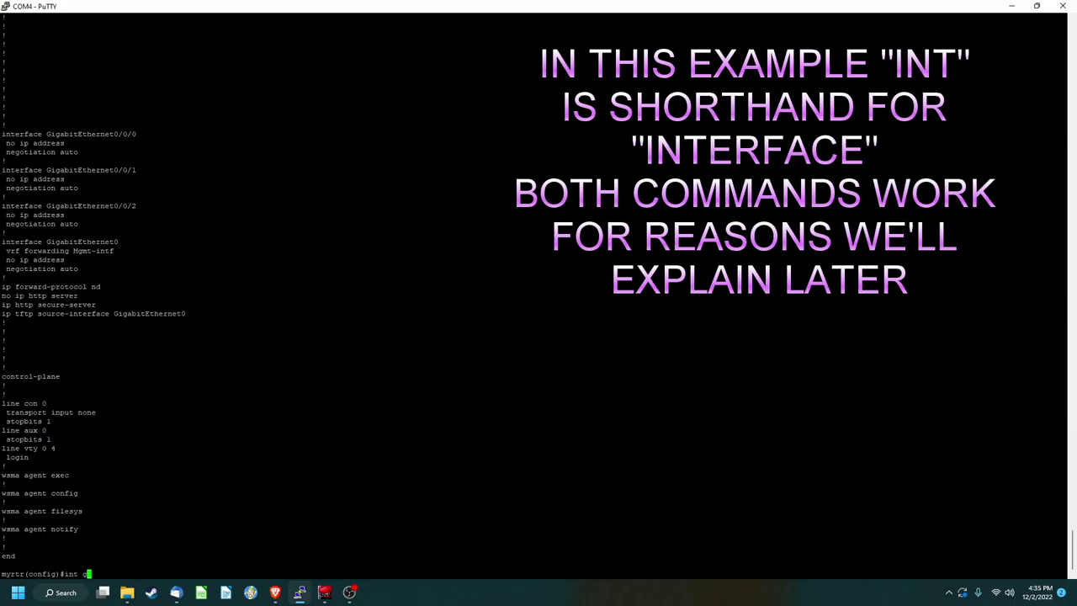
# Step: Enter configuration mode for the router's interface g0/0/0 and begin its IP address command
pyautogui.write('0/0/0')
pyautogui.press('Return')
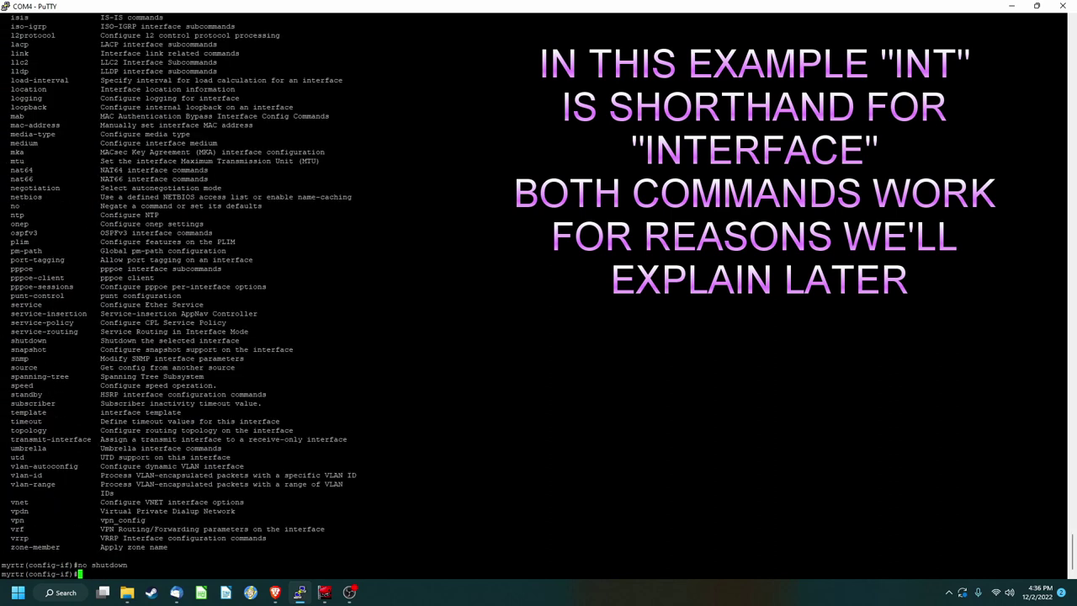
pyautogui.write('ip addres')
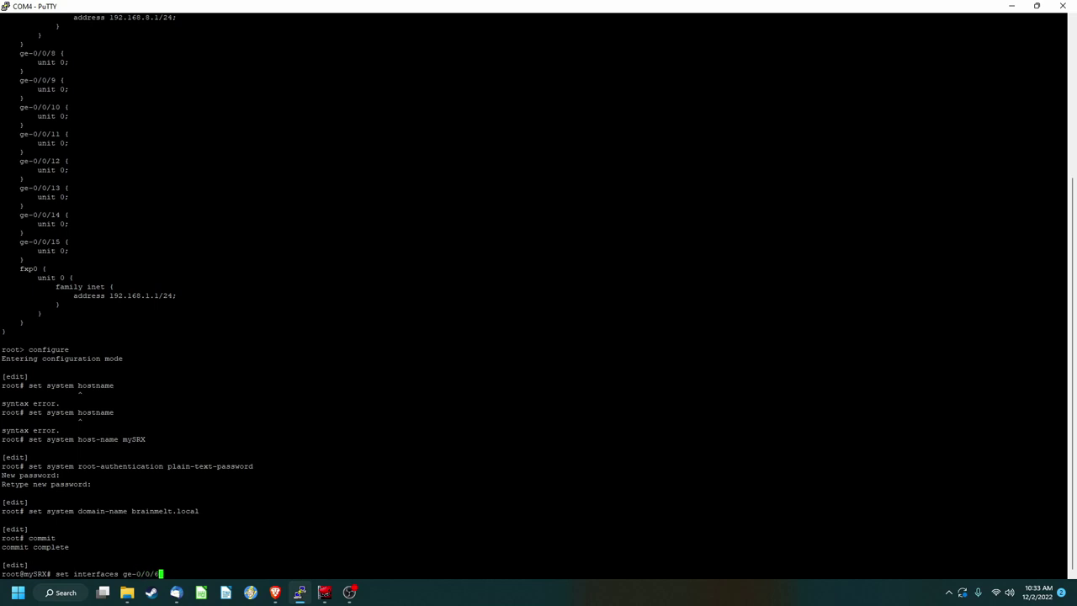
# Step: Extend the SRX command for interface ge-0/0/6 with unit 0, family inet and the address keyword
pyautogui.write(' unit 0 family inet address')
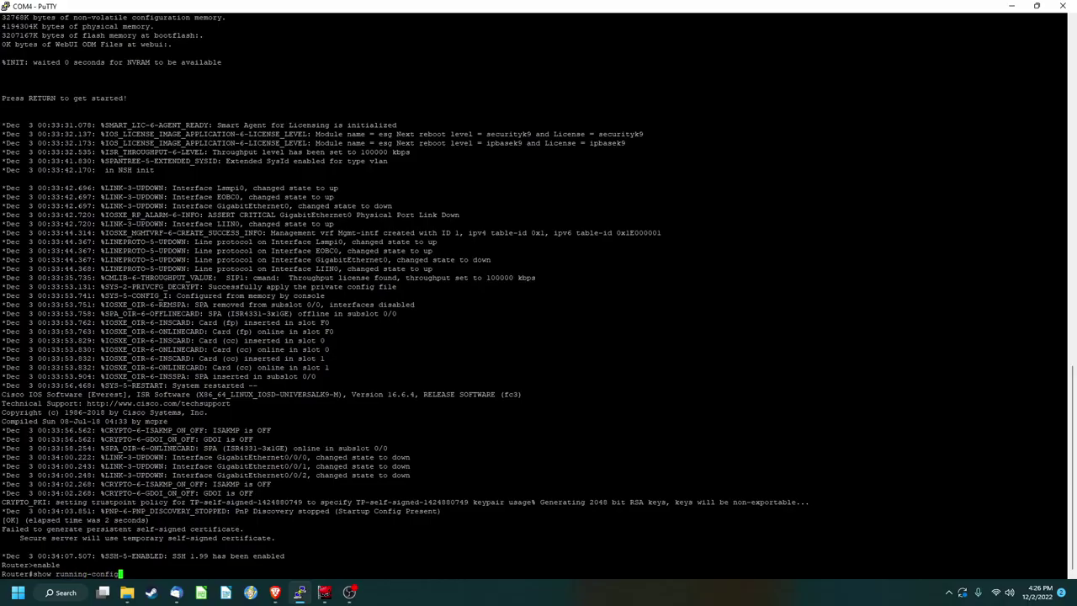
# Step: Display the Cisco router's running configuration and page through it to the end
pyautogui.press('Return')
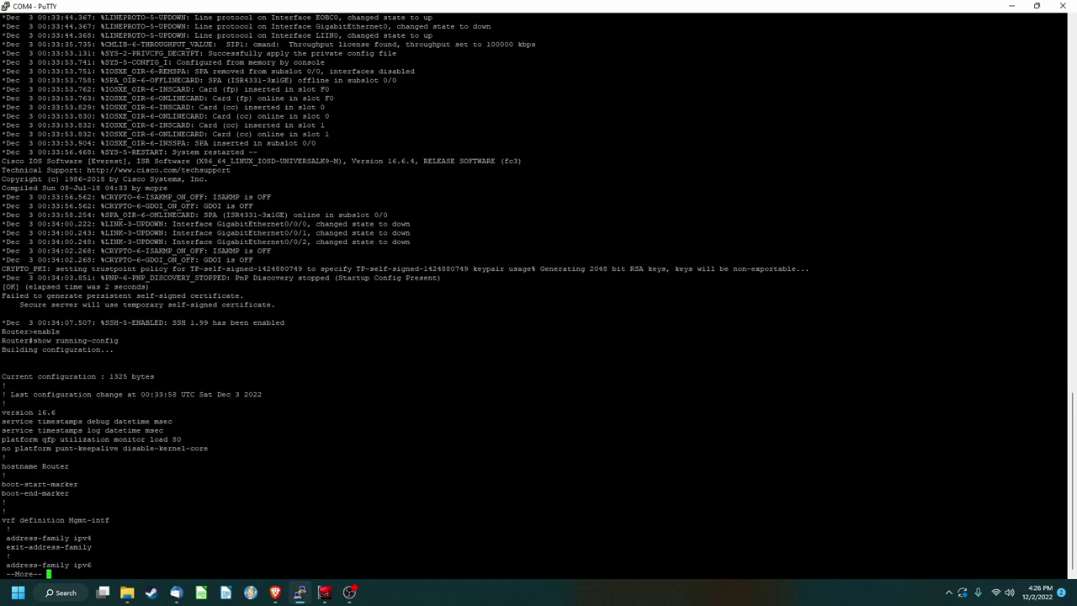
pyautogui.press('space')
pyautogui.press('space')
pyautogui.press('space')
pyautogui.press('space')
pyautogui.press('space')
pyautogui.press('space')
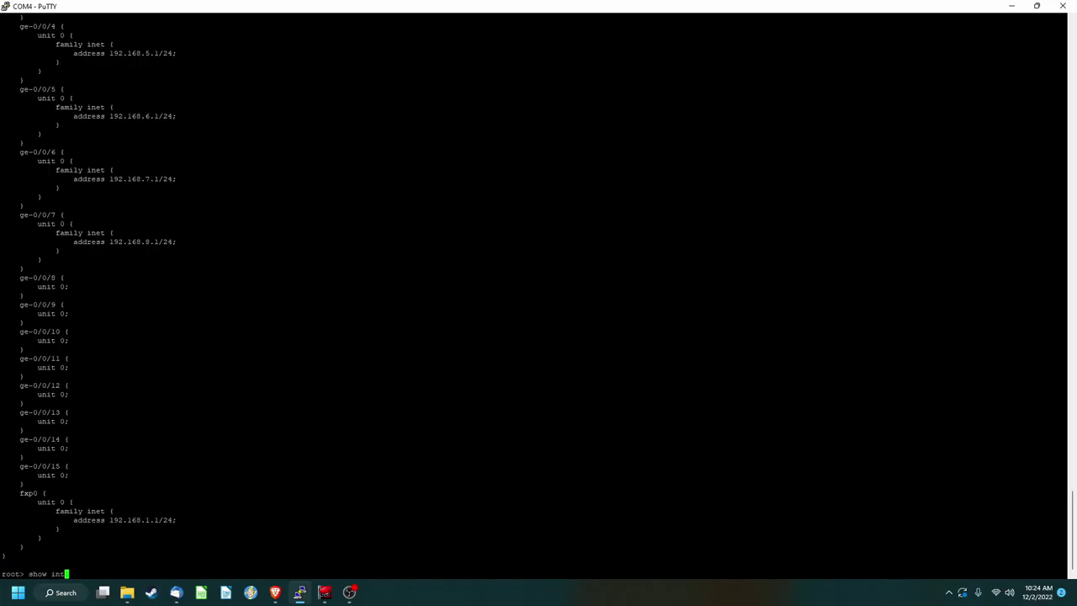
# Step: List the possible completions of the show interfaces command on the SRX and page through them
pyautogui.write('erfaces ?')
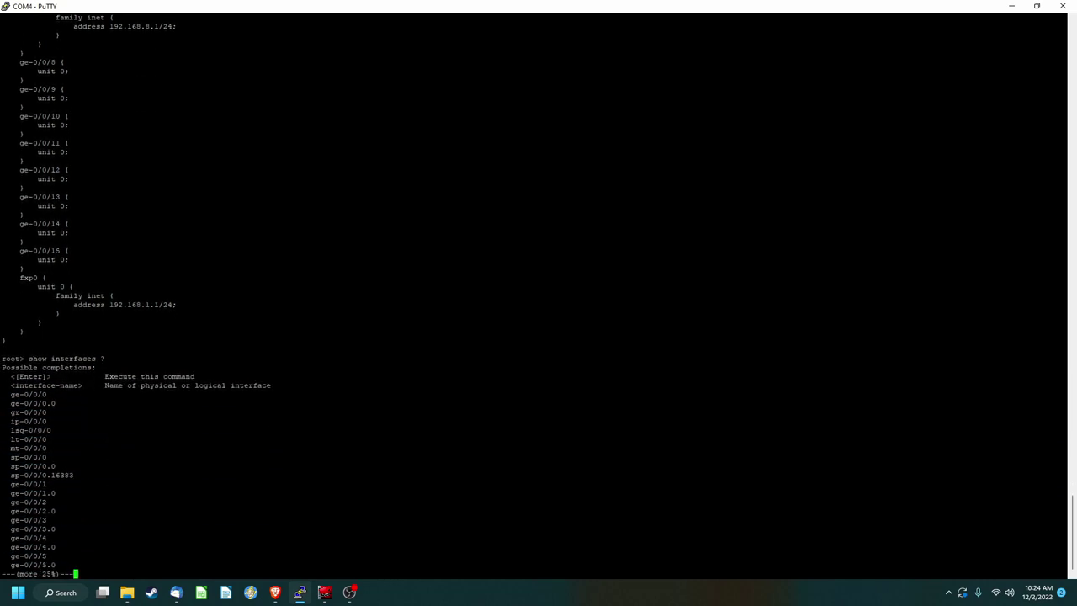
pyautogui.press('space')
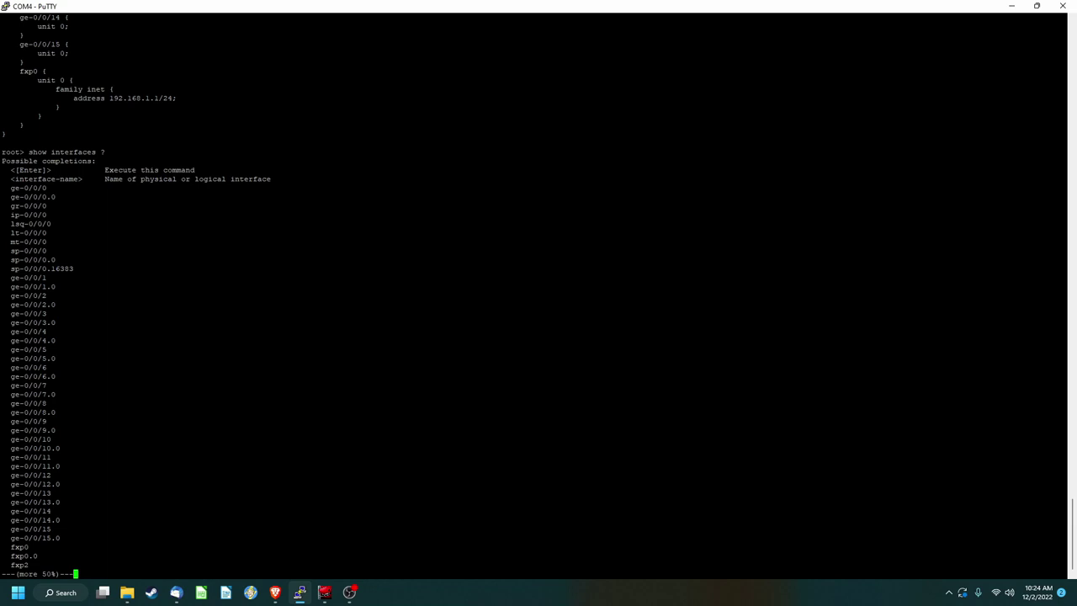
pyautogui.press('space')
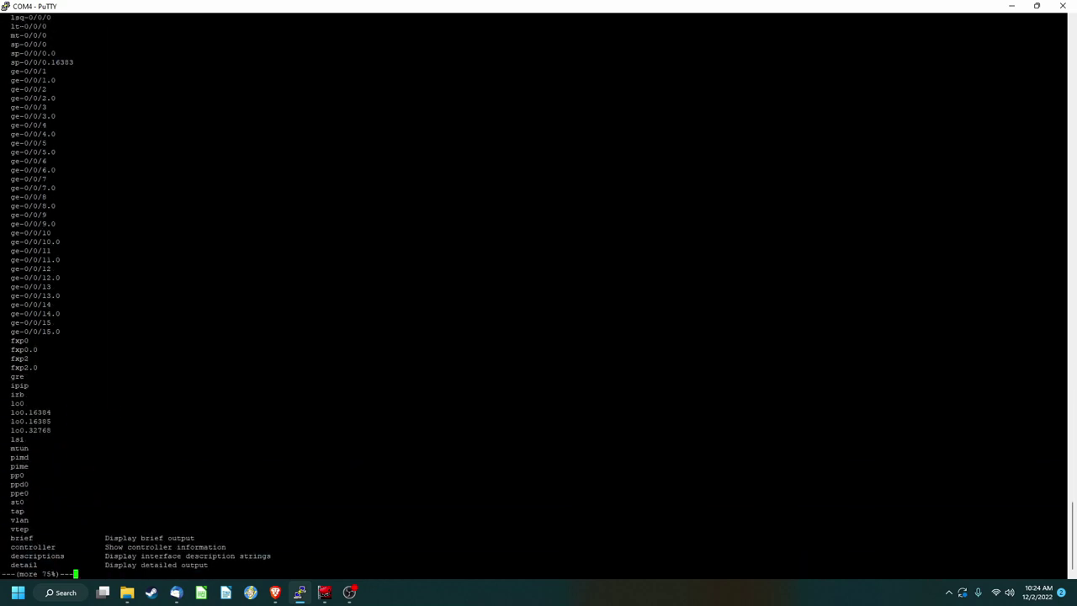
pyautogui.press('space')
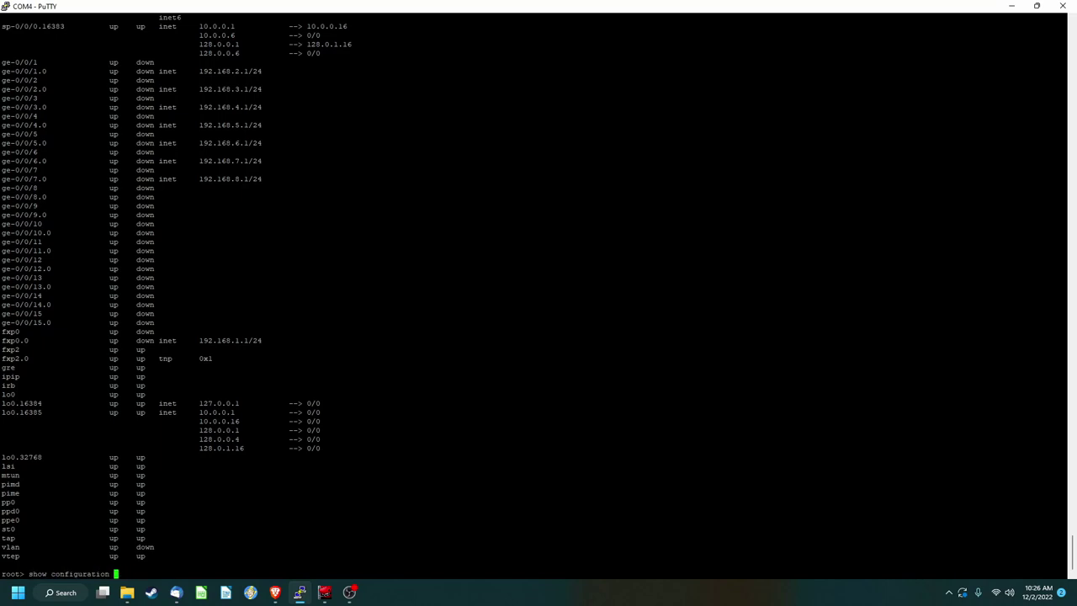
pyautogui.press('Up')
pyautogui.press('Up')
pyautogui.press('Up')
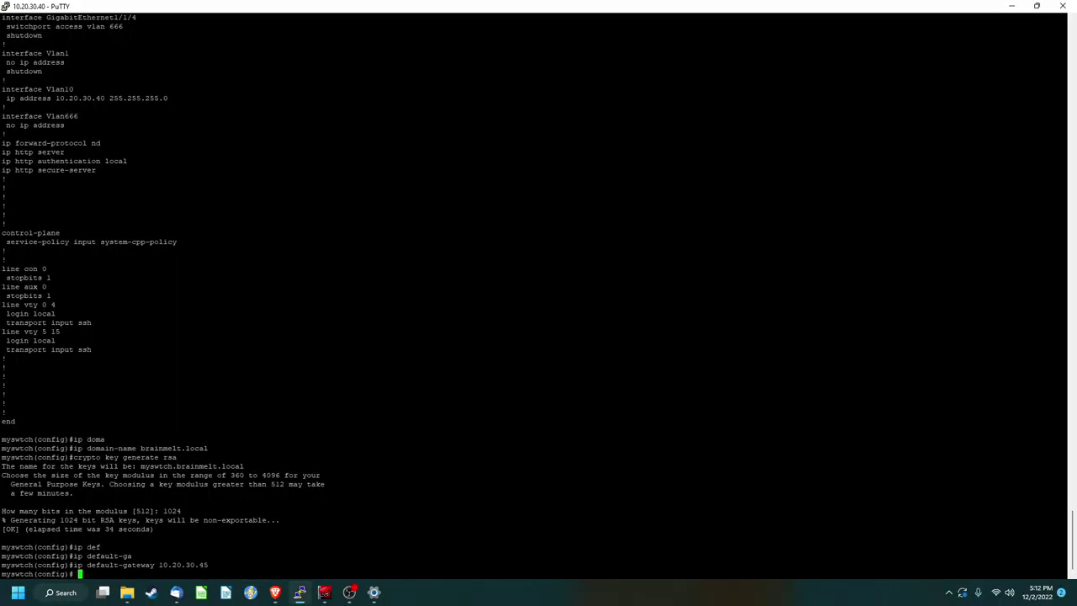
# Step: Compose the command do copy run start in the switch's configuration mode to save the running configuration
pyautogui.write('copy run start')
pyautogui.press('Left')
pyautogui.press('Left')
pyautogui.press('Left')
pyautogui.press('Left')
pyautogui.press('Left')
pyautogui.press('Left')
pyautogui.press('Left')
pyautogui.press('Left')
pyautogui.press('Left')
pyautogui.press('Left')
pyautogui.press('Left')
pyautogui.write('do')
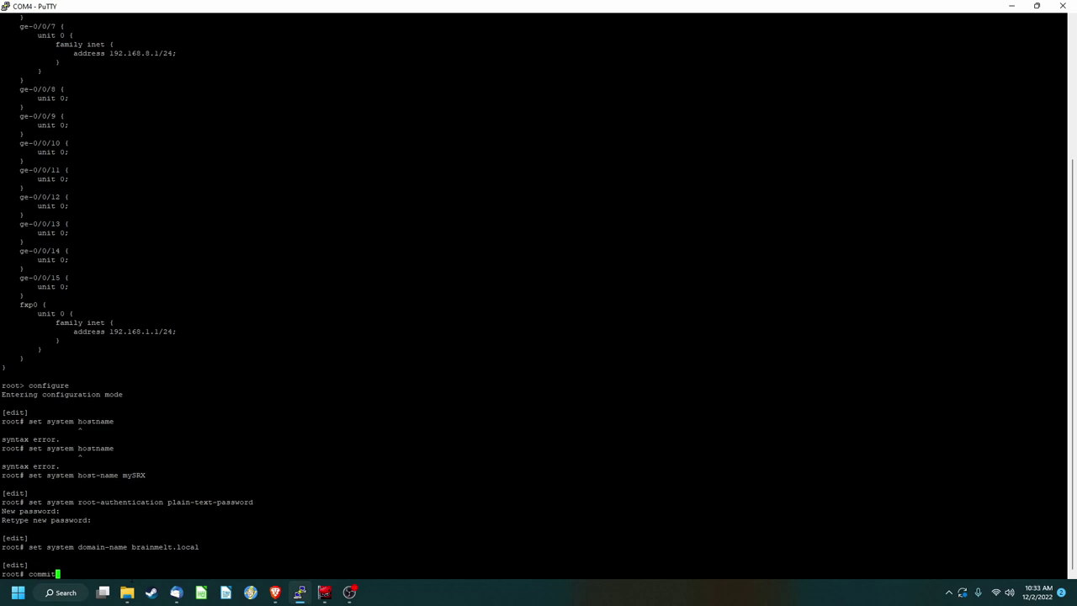
# Step: Commit the SRX's host name, root authentication and domain name settings
pyautogui.write('mmit')
pyautogui.press('Return')
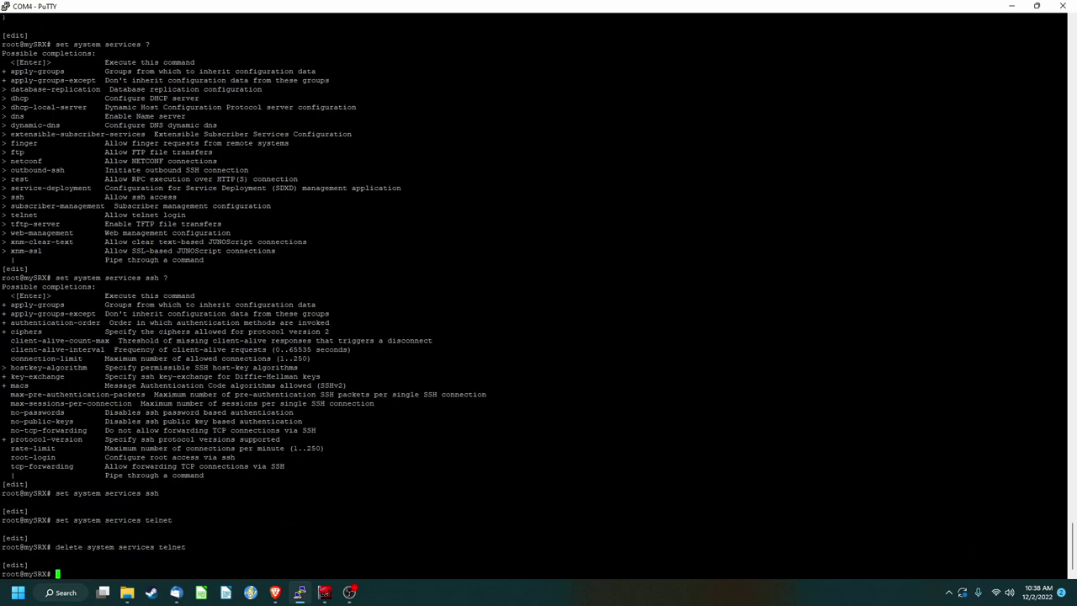
# Step: Commit the SRX's system services changes that enable SSH and remove Telnet
pyautogui.write('commit')
pyautogui.press('Return')
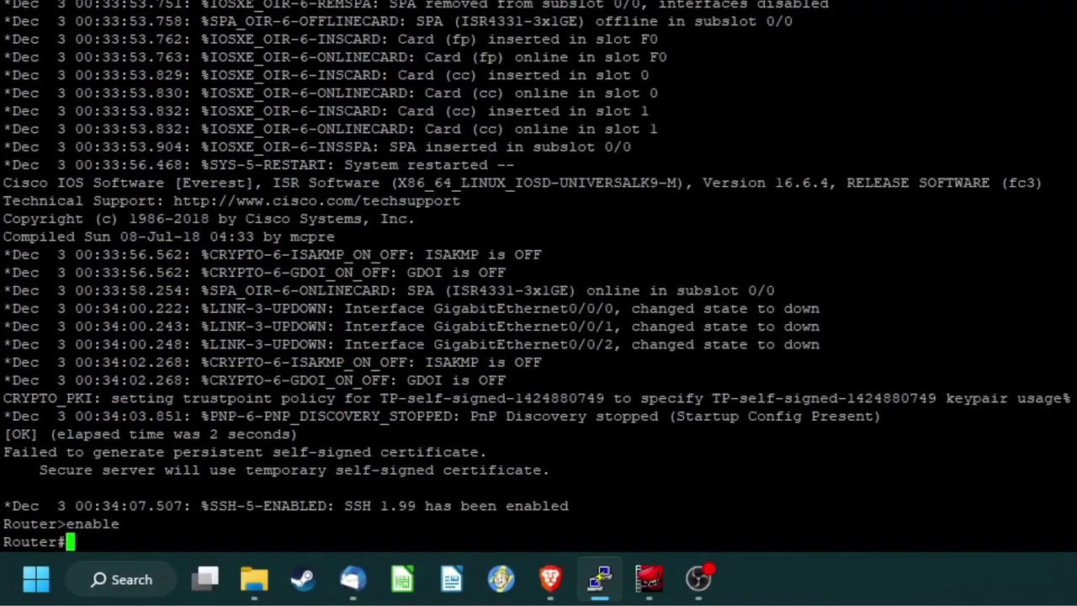
# Step: Display the router's startup configuration from configuration mode with do sh start and page through it
pyautogui.write('sh')
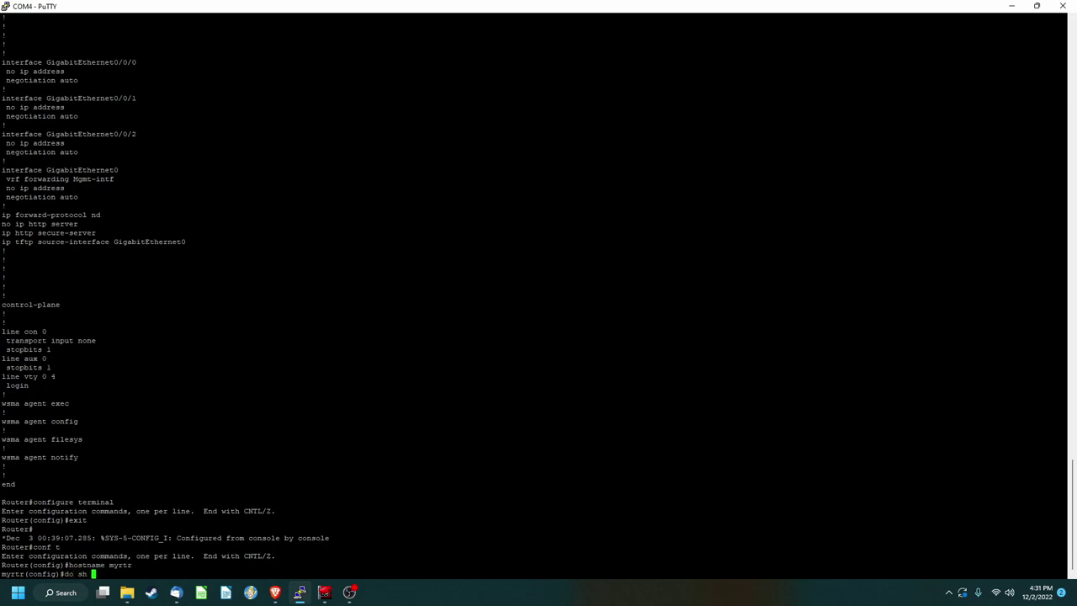
pyautogui.write('start')
pyautogui.press('Return')
pyautogui.press('space')
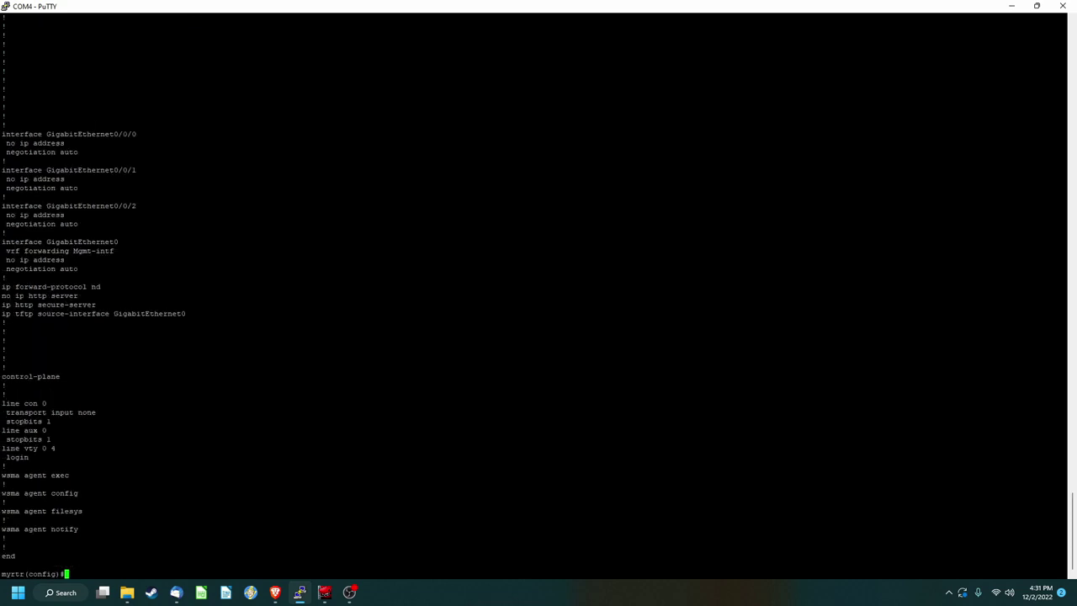
# Step: Save the router's running configuration as startup-config with do copy run start
pyautogui.write('do copy run start')
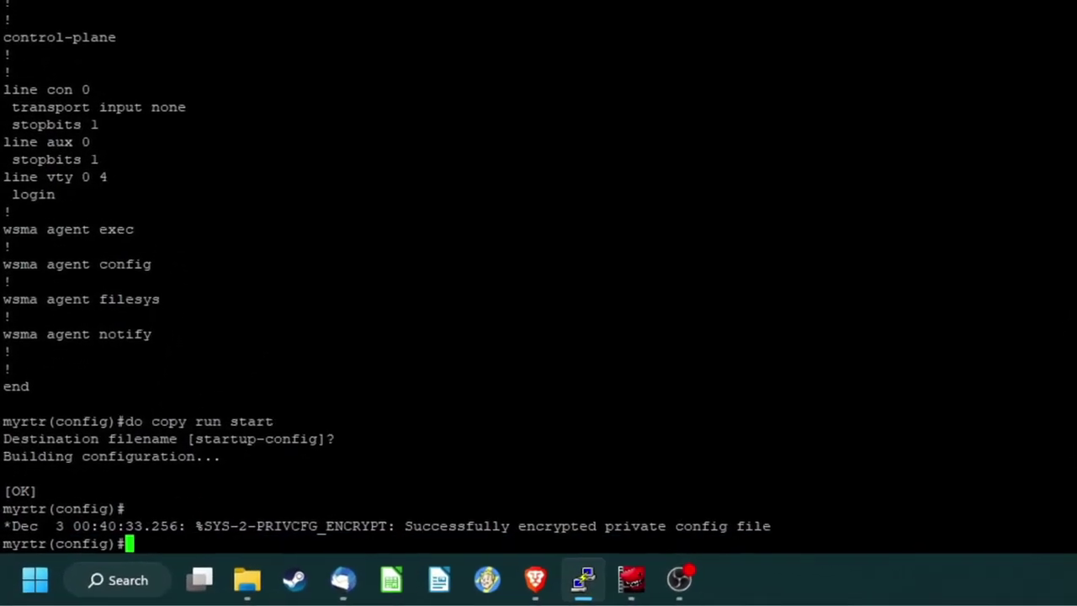
pyautogui.press('Up')
pyautogui.press('Up')
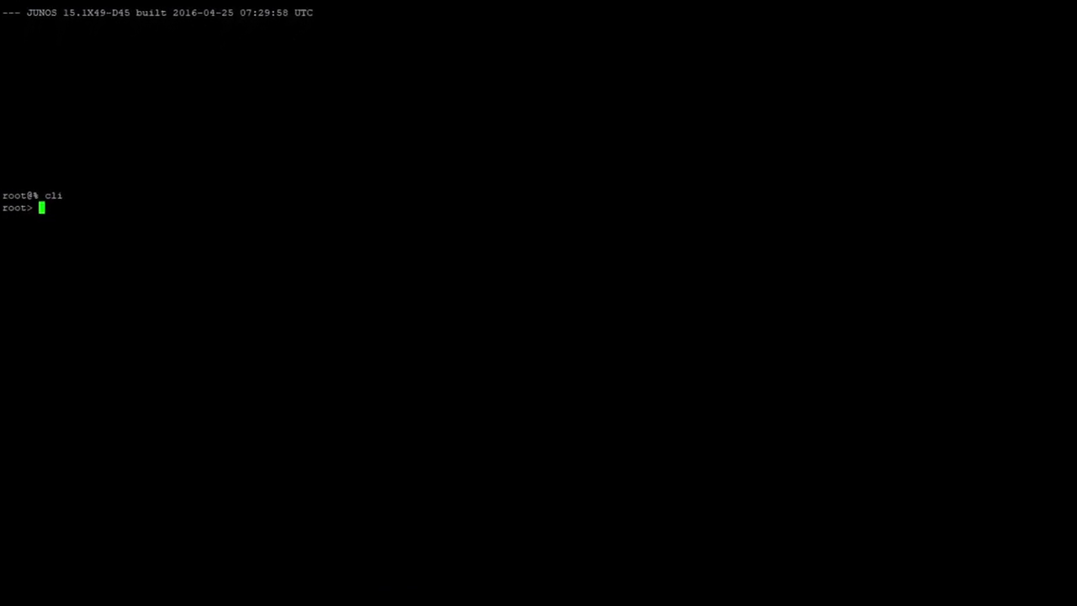
# Step: List the available Junos operational mode commands and begin a show command
pyautogui.write('?')
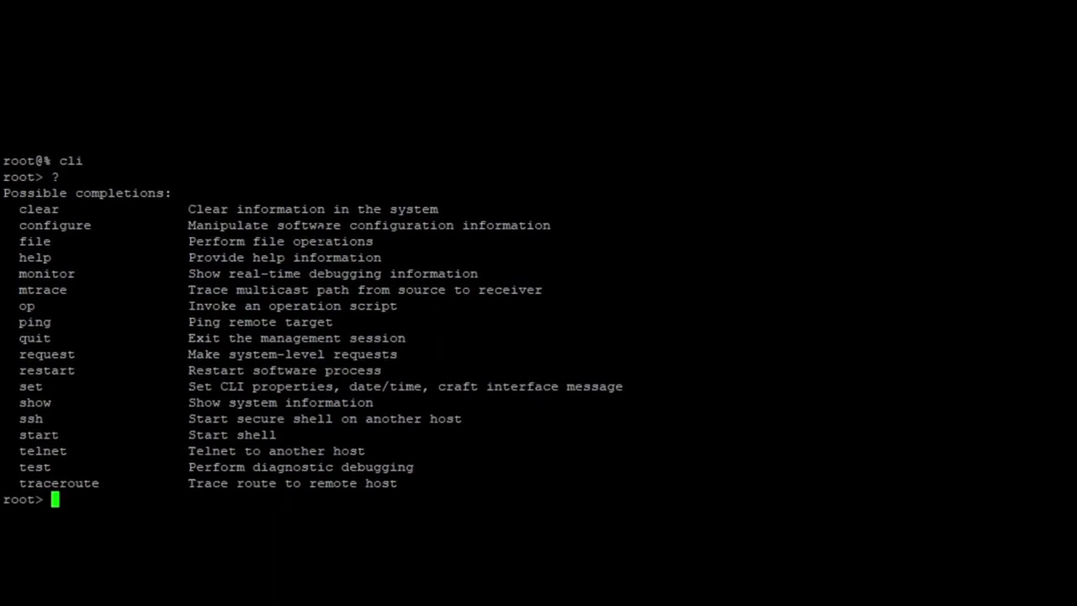
pyautogui.write('show ')
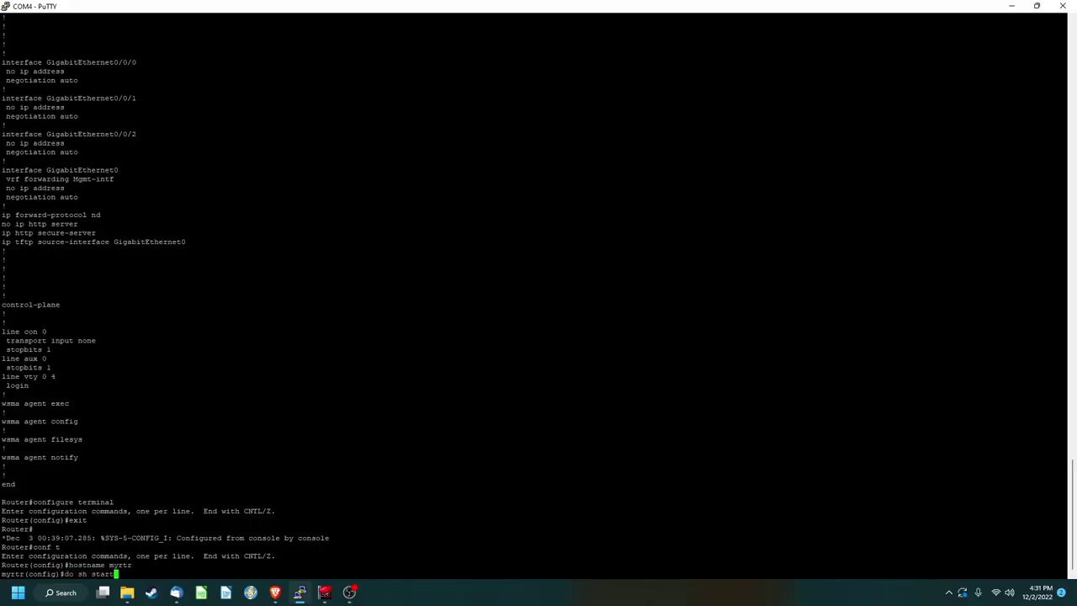
# Step: Run do sh start on the router and page through the startup configuration to its end
pyautogui.press('Return')
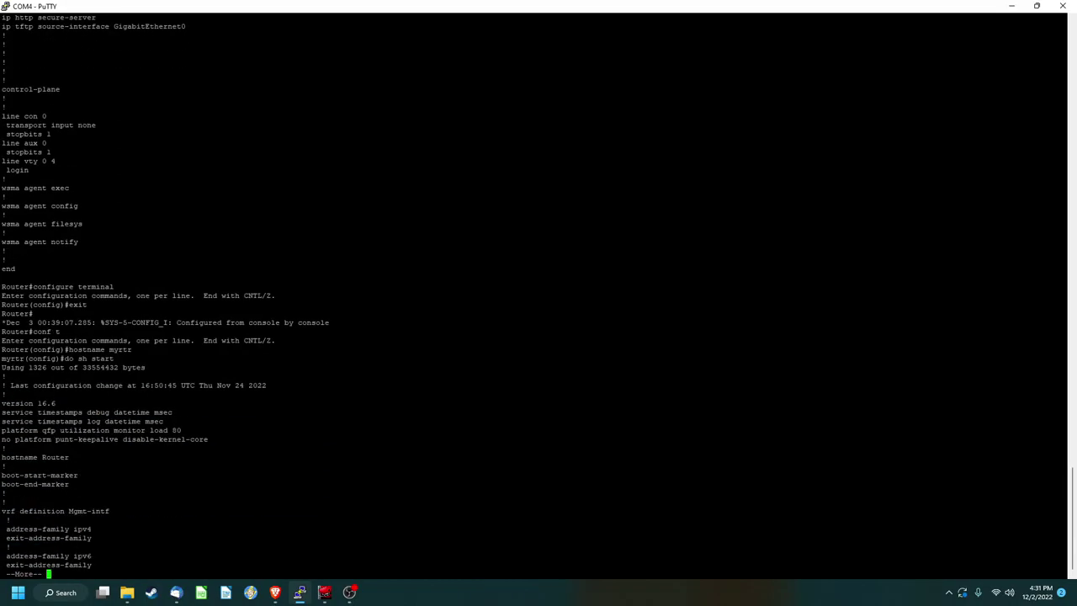
pyautogui.press('space')
pyautogui.tripleClick(3, 250)
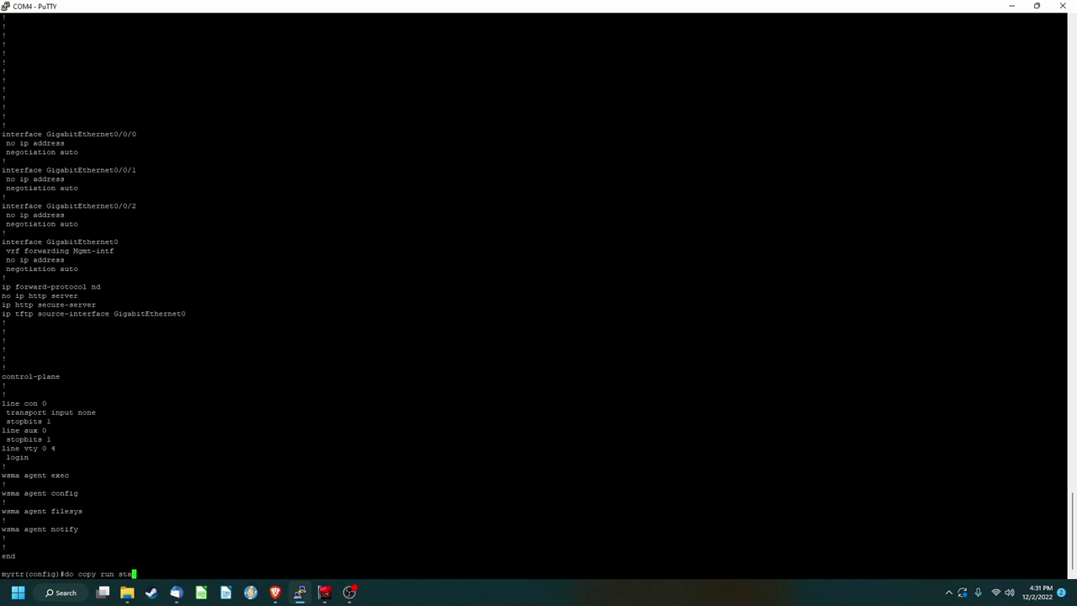
# Step: Copy the router's running configuration to the startup configuration
pyautogui.press('Return')
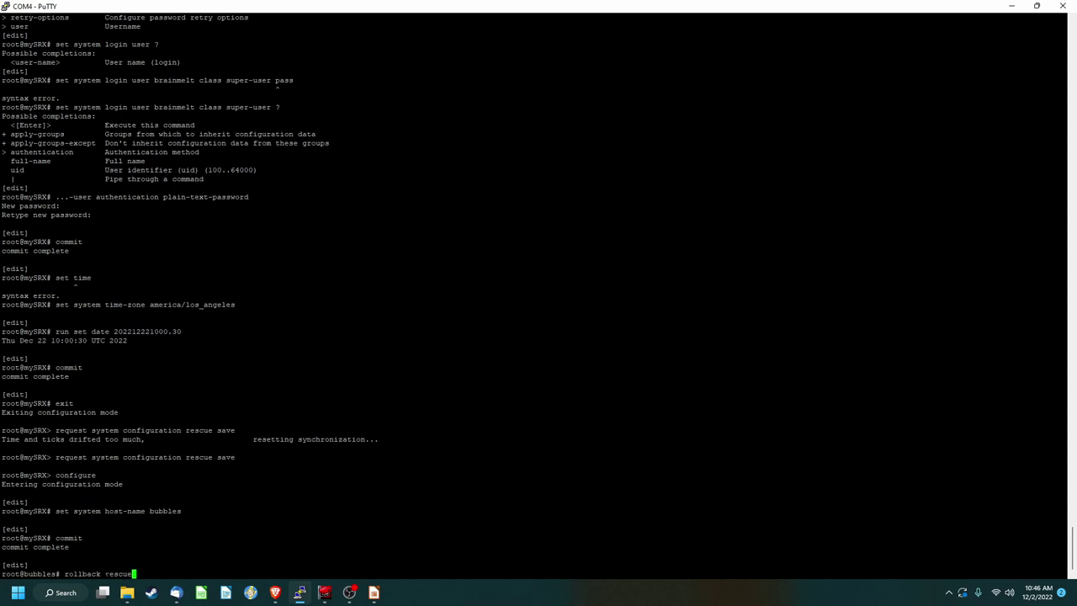
# Step: Roll the SRX back to its rescue configuration and commit it
pyautogui.press('Return')
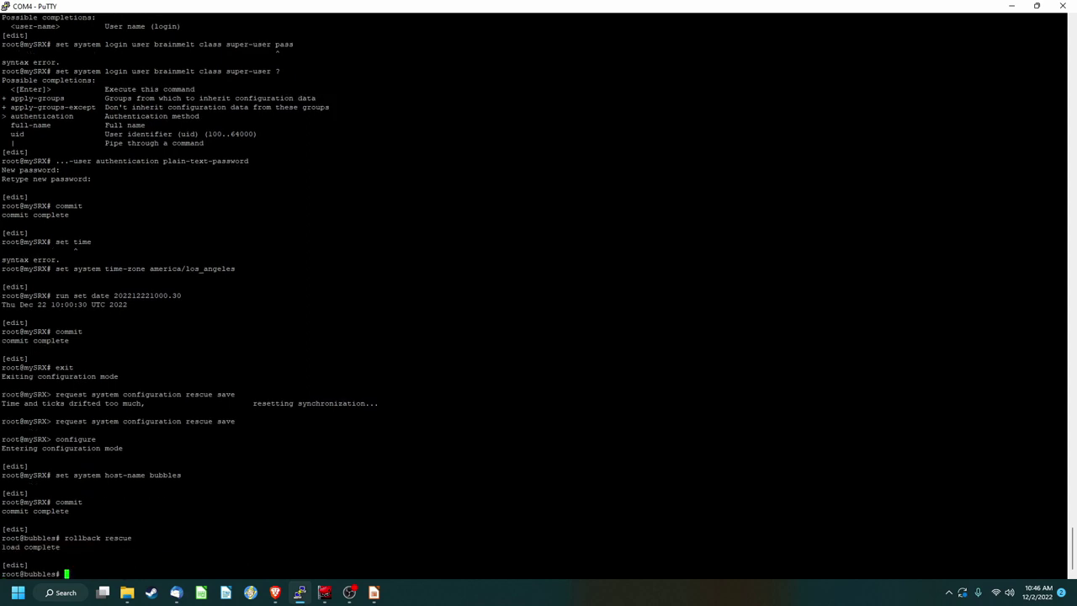
pyautogui.write('commit')
pyautogui.press('Return')
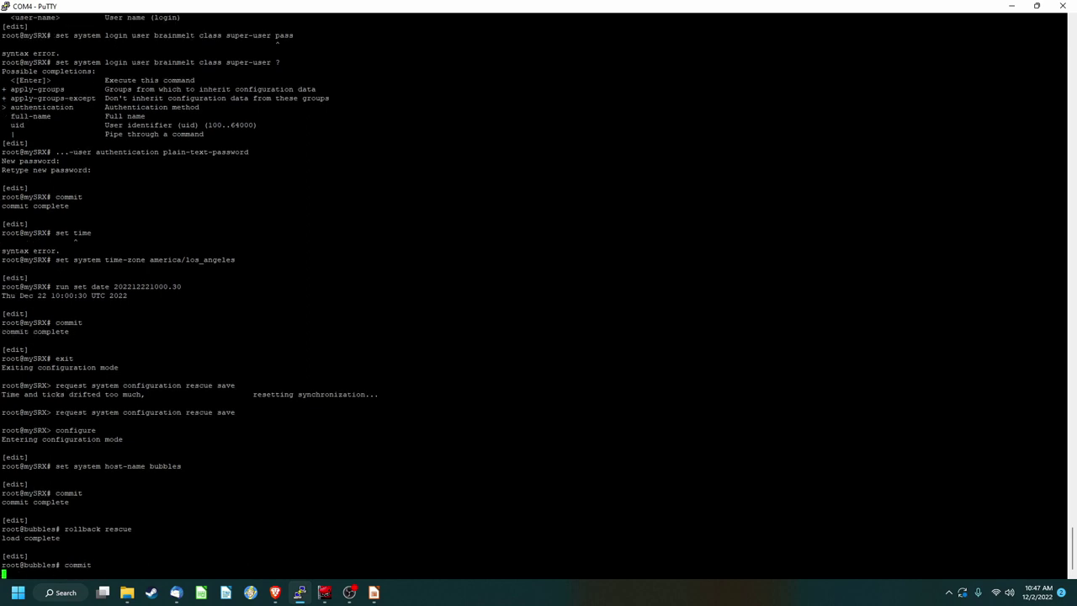